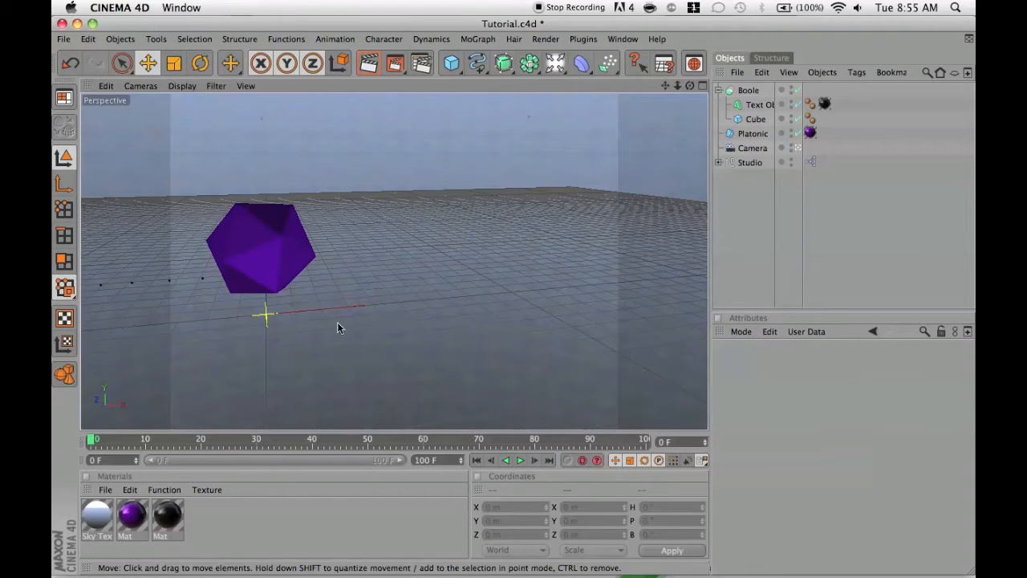
# Step: Play back the logo animation, return to the first frame and collapse the Boole group
pyautogui.click(520, 460)
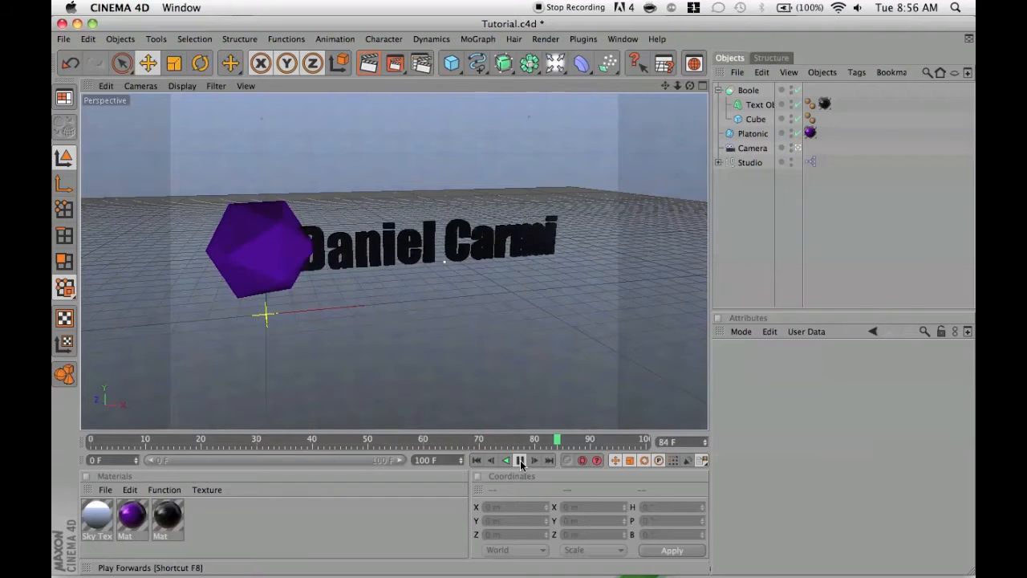
pyautogui.click(520, 460)
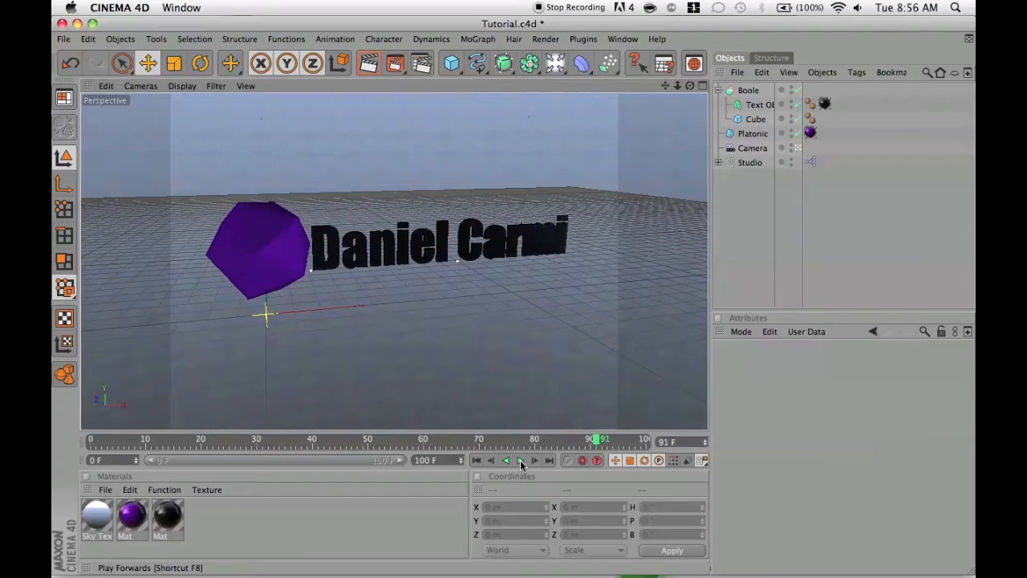
pyautogui.click(477, 460)
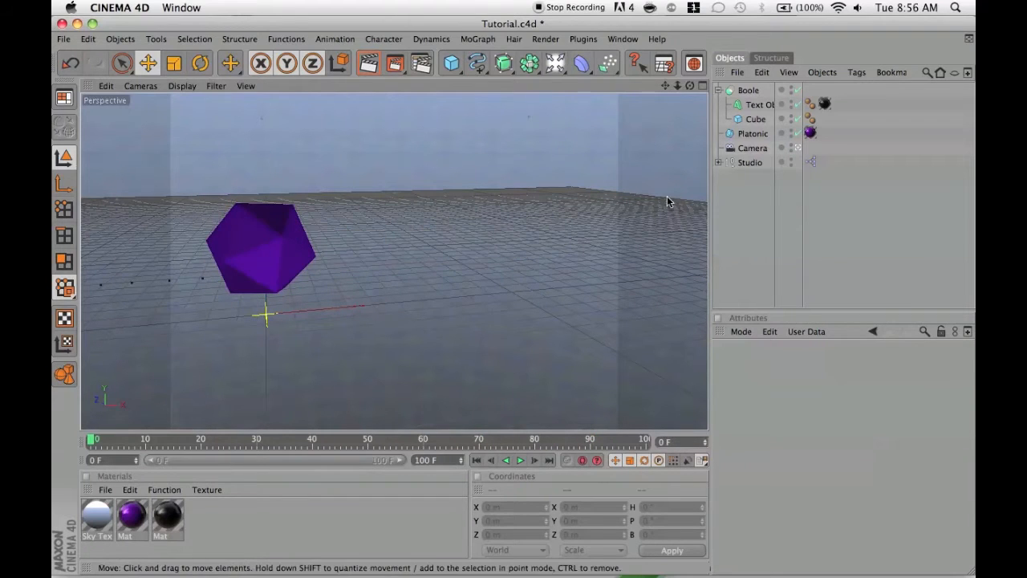
pyautogui.click(719, 91)
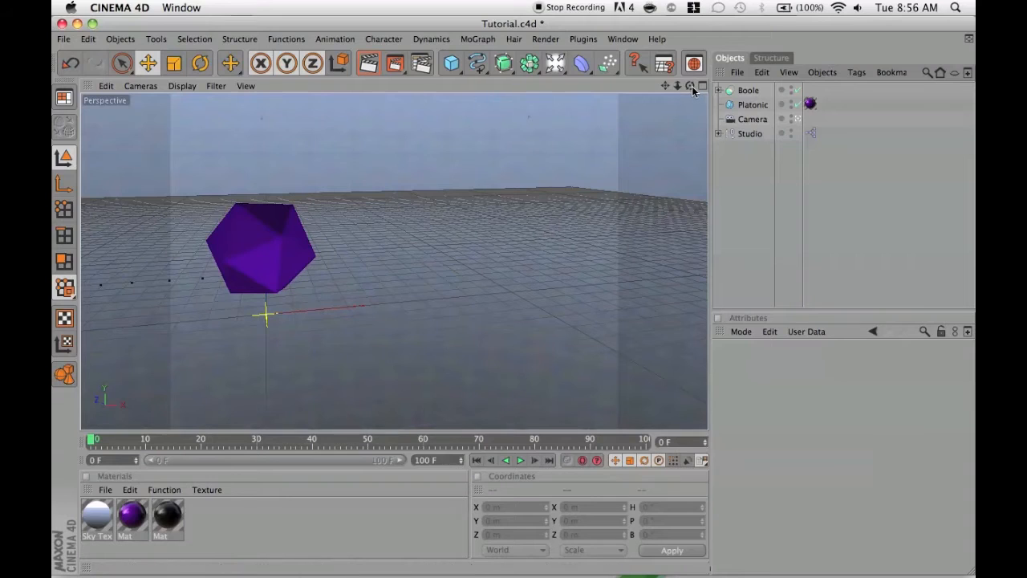
pyautogui.moveTo(690, 86); pyautogui.dragTo(703, 125)
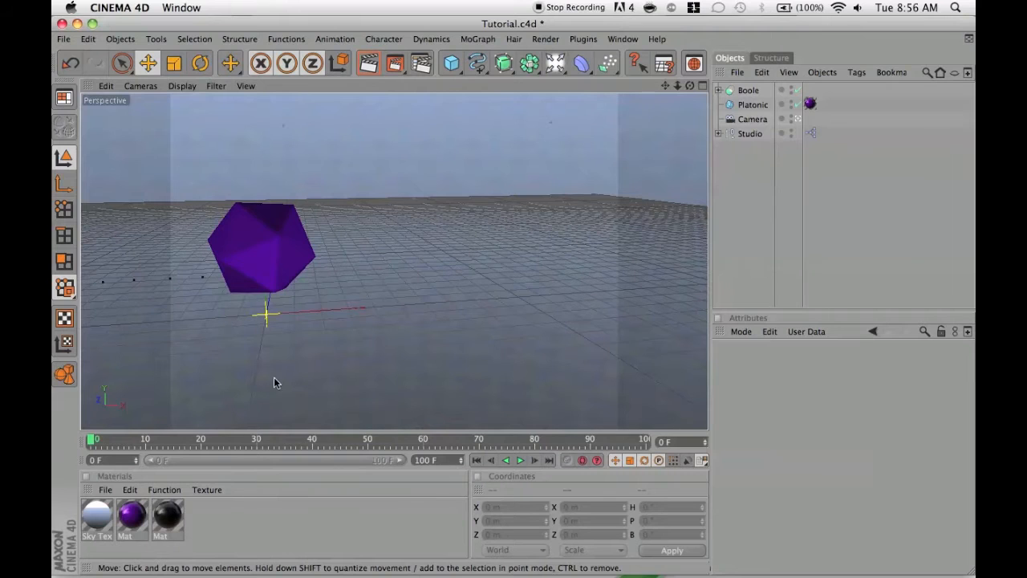
# Step: Examine the specular, reflection and color settings of the purple material
pyautogui.doubleClick(132, 518)
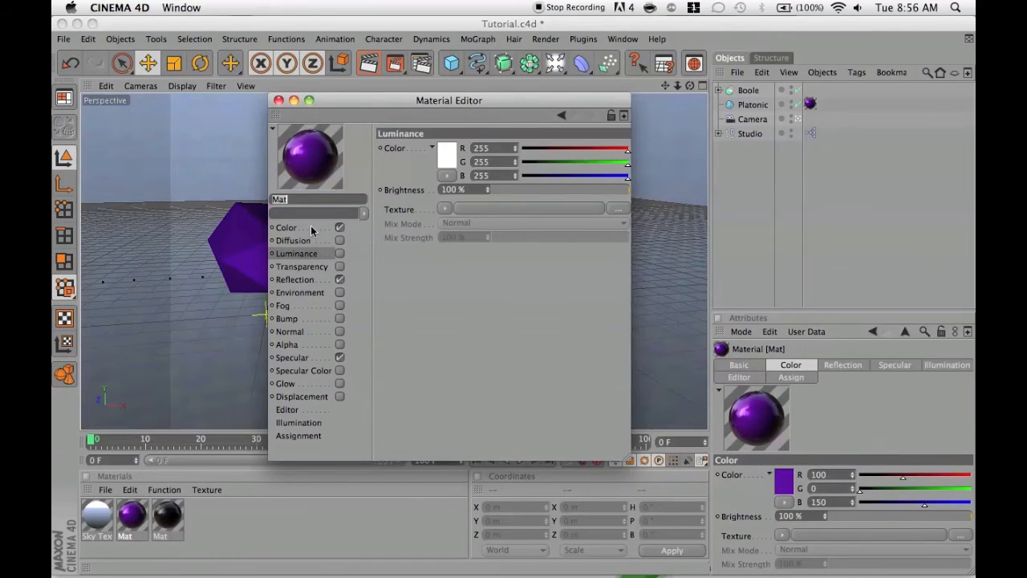
pyautogui.click(321, 358)
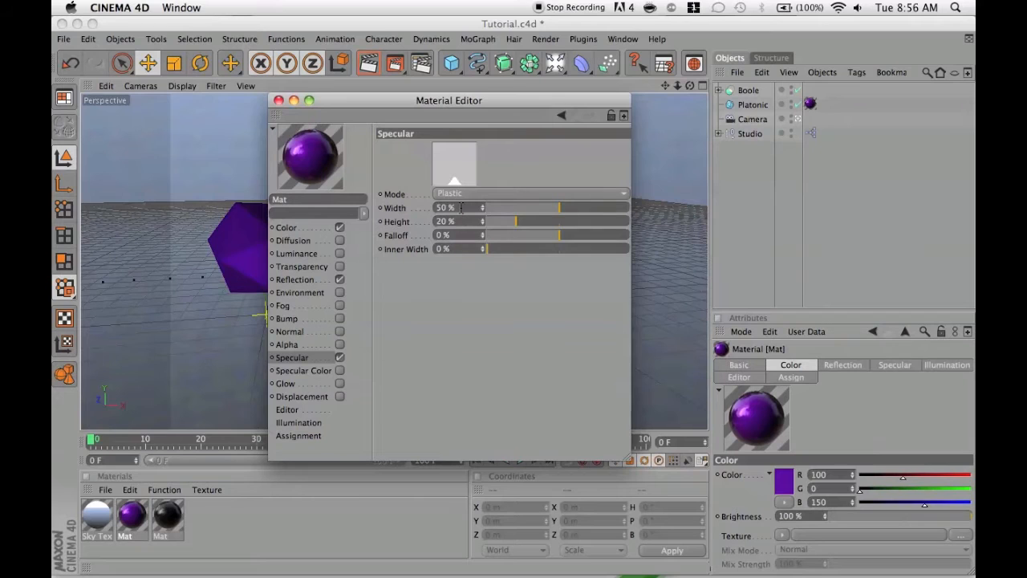
pyautogui.click(314, 279)
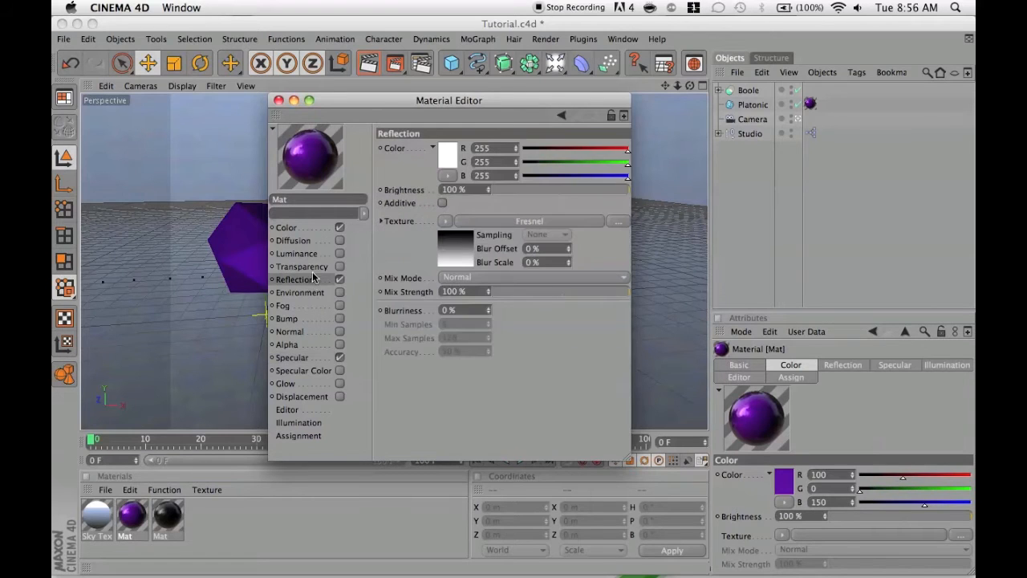
pyautogui.click(325, 227)
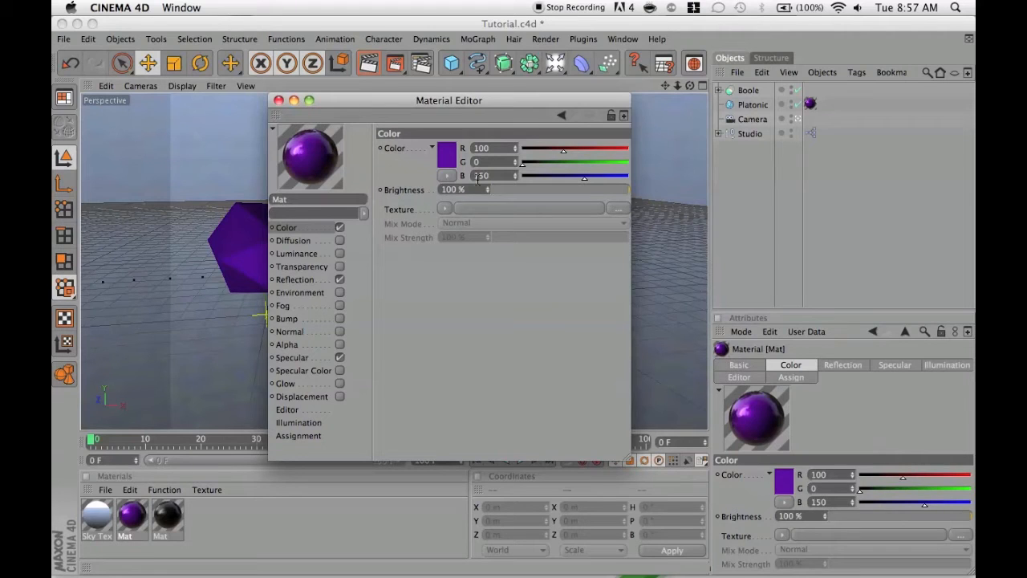
pyautogui.click(315, 277)
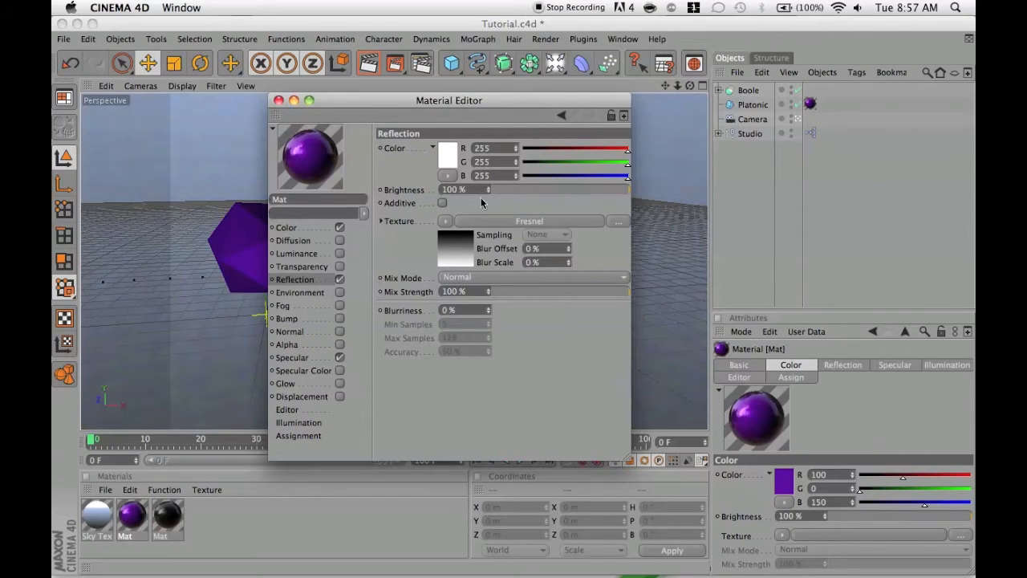
pyautogui.click(278, 101)
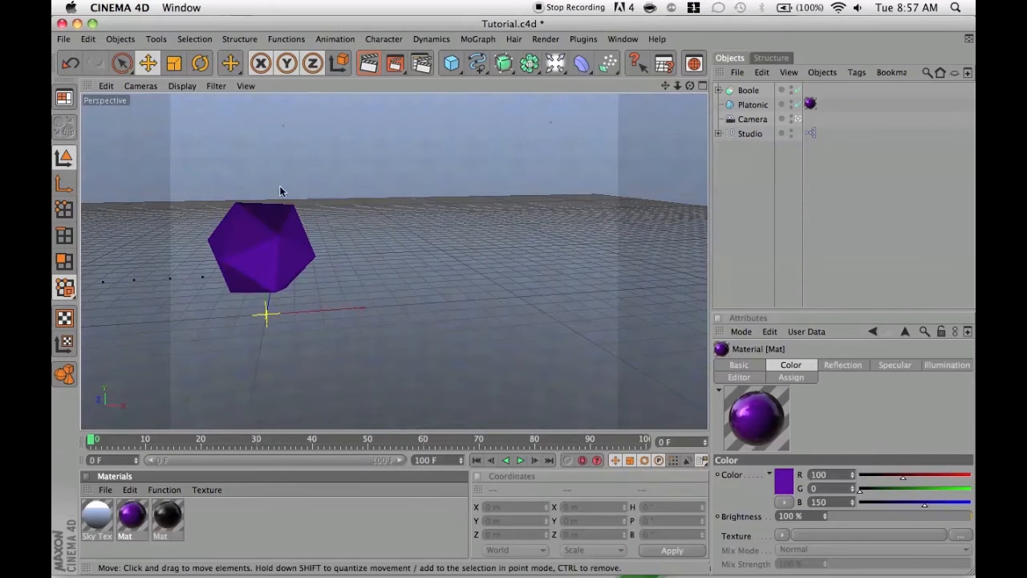
# Step: Examine the reflection and color settings of the black material used on the text
pyautogui.doubleClick(163, 518)
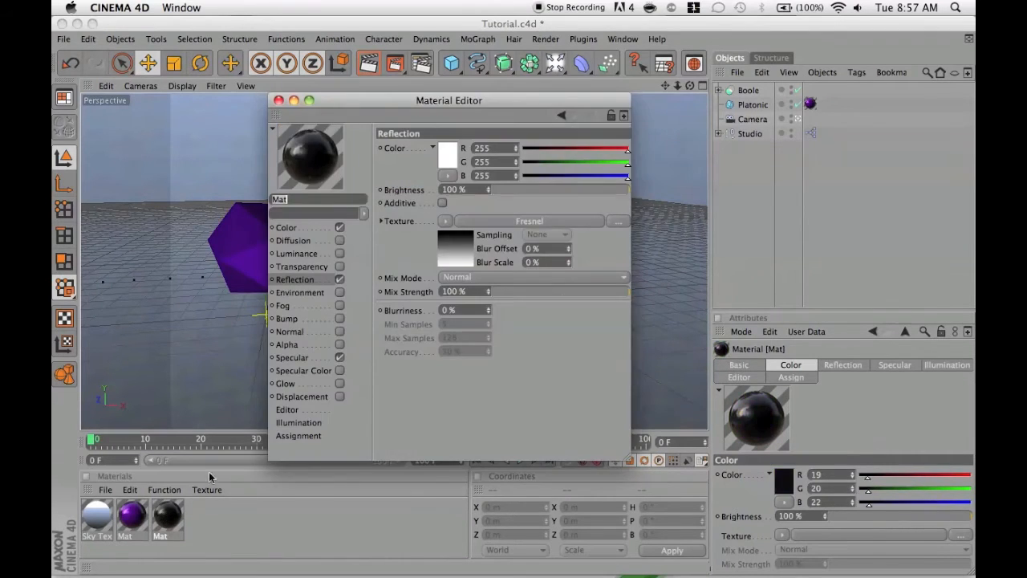
pyautogui.click(322, 229)
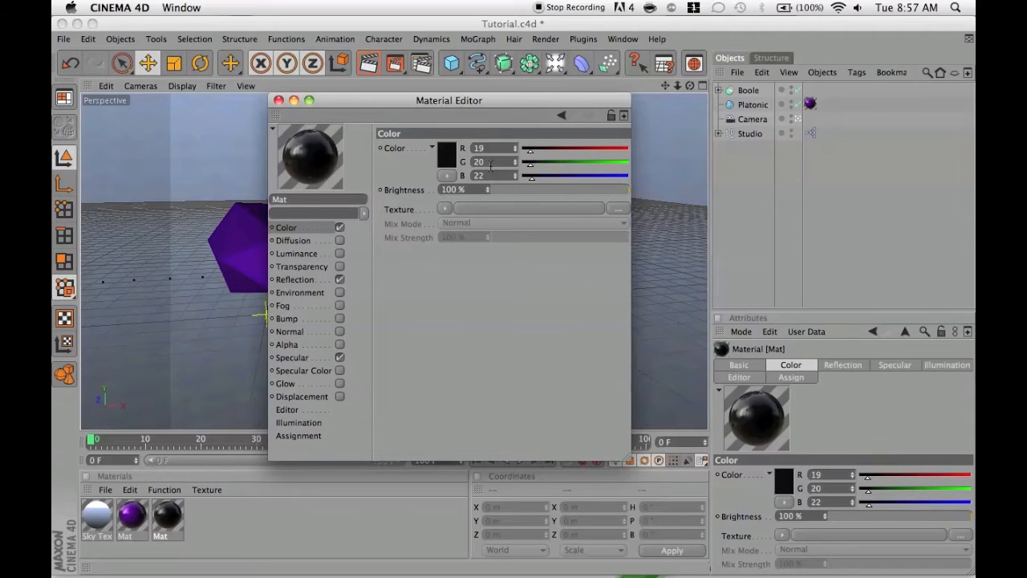
pyautogui.click(278, 101)
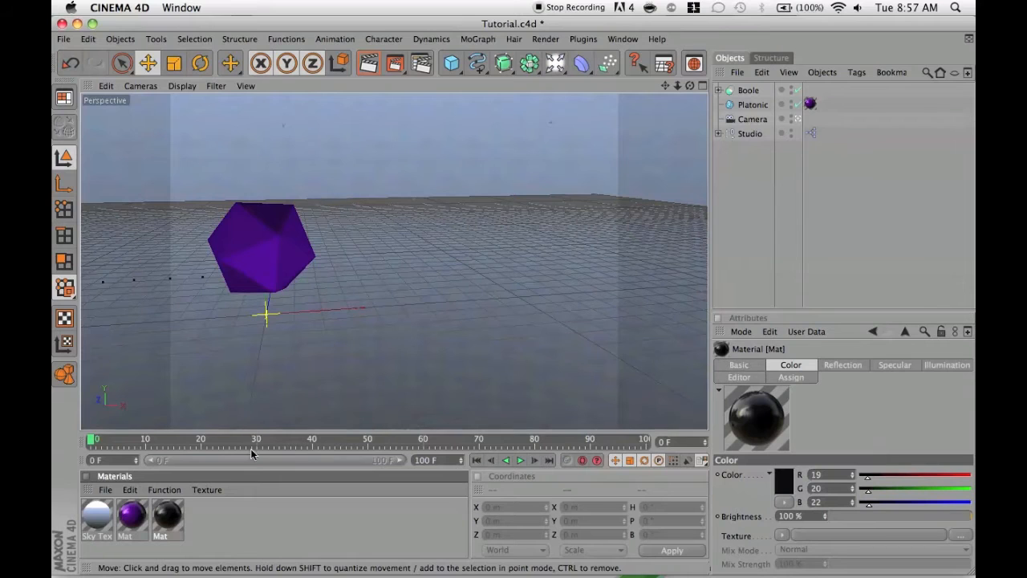
# Step: Set the render output size to 1280 by 720 pixels and the frame range to All Frames
pyautogui.click(420, 62)
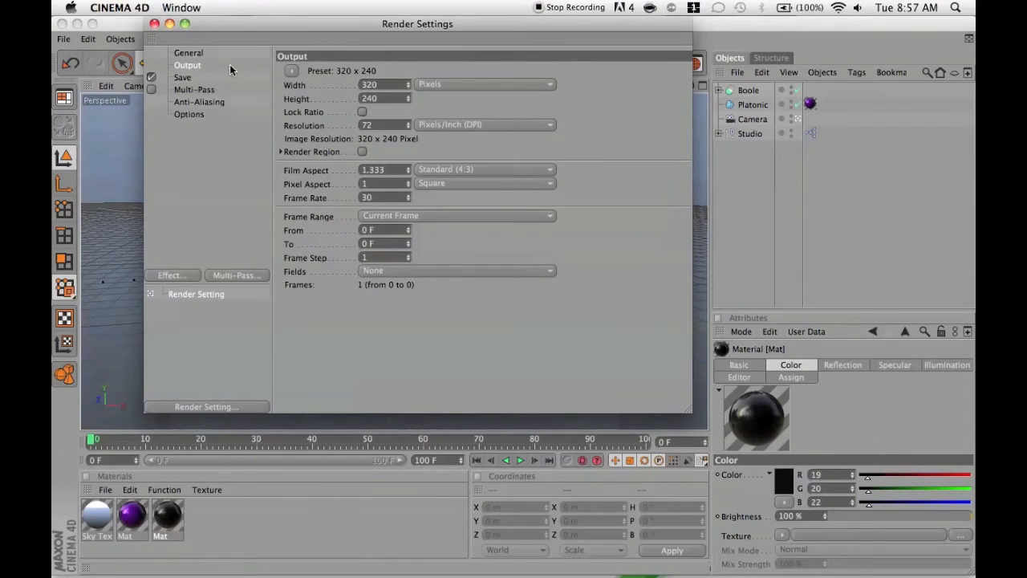
pyautogui.click(196, 54)
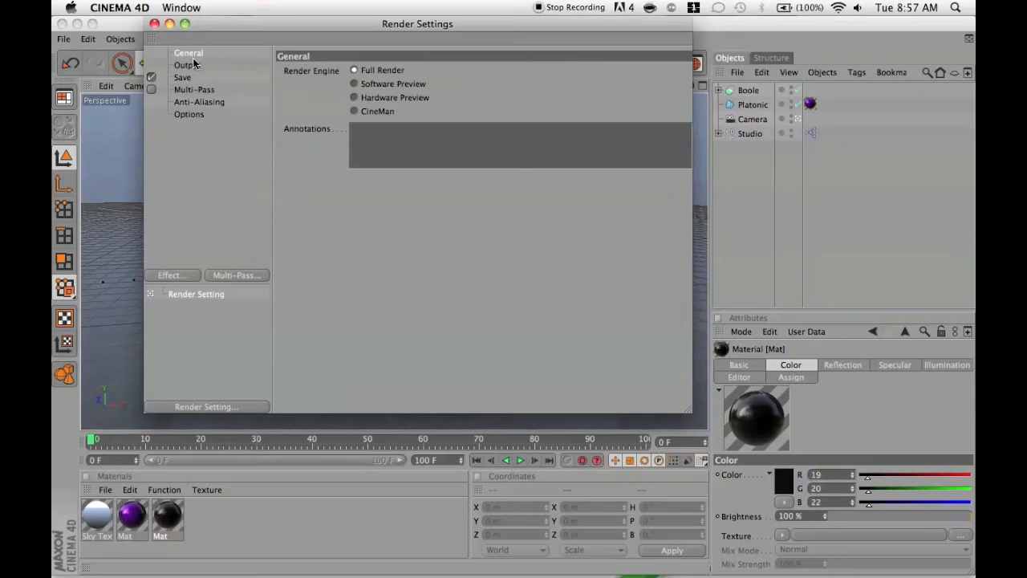
pyautogui.click(193, 69)
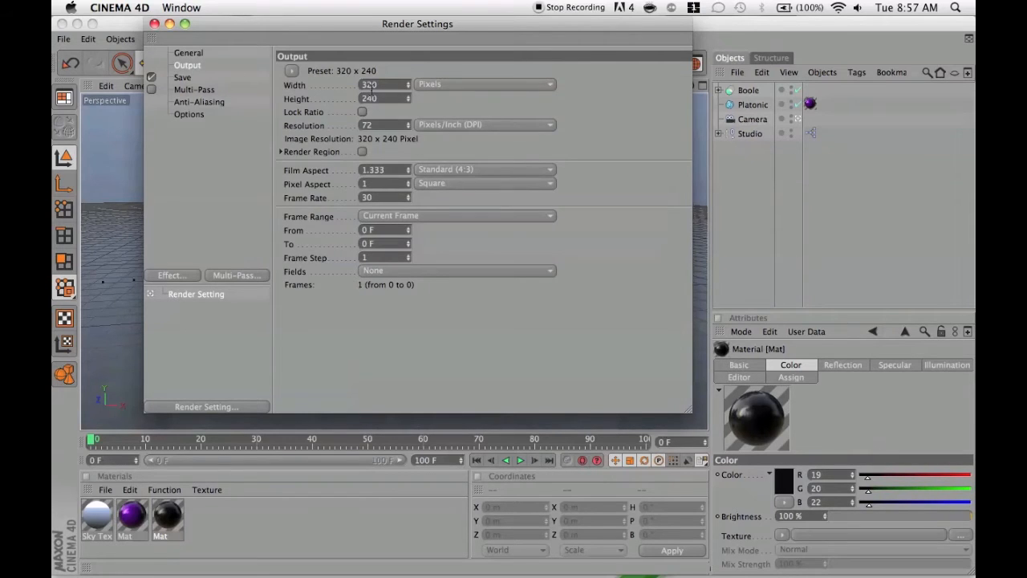
pyautogui.doubleClick(371, 85)
pyautogui.write('1280')
pyautogui.click(382, 97)
pyautogui.press('BackSpace')
pyautogui.press('BackSpace')
pyautogui.press('BackSpace')
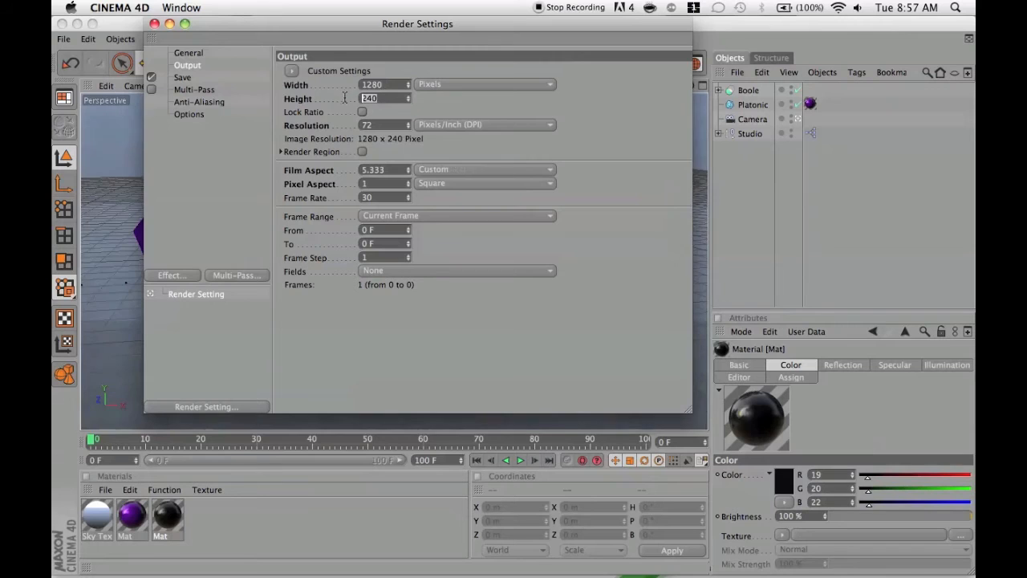
pyautogui.write('720')
pyautogui.click(368, 219)
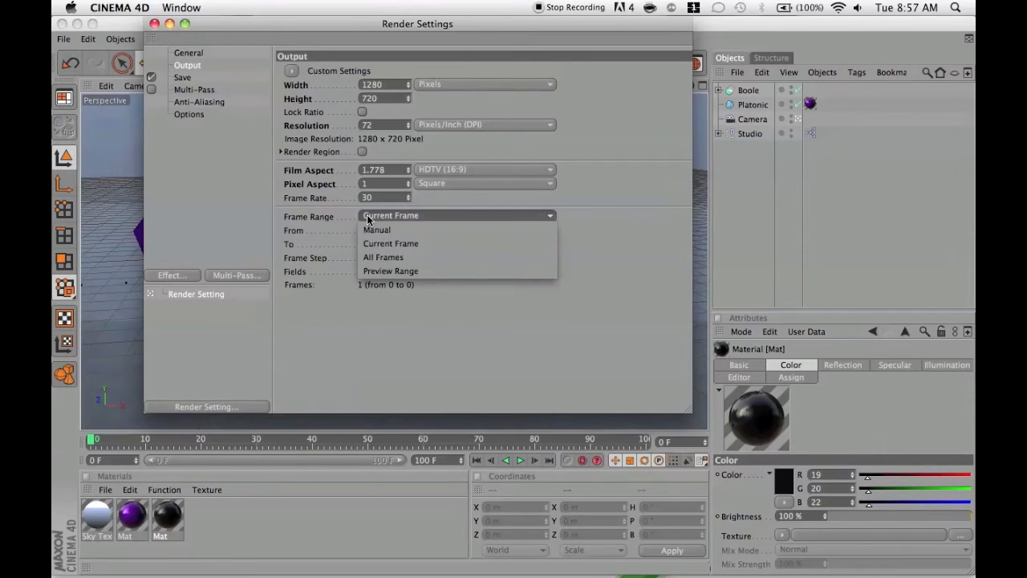
pyautogui.click(377, 258)
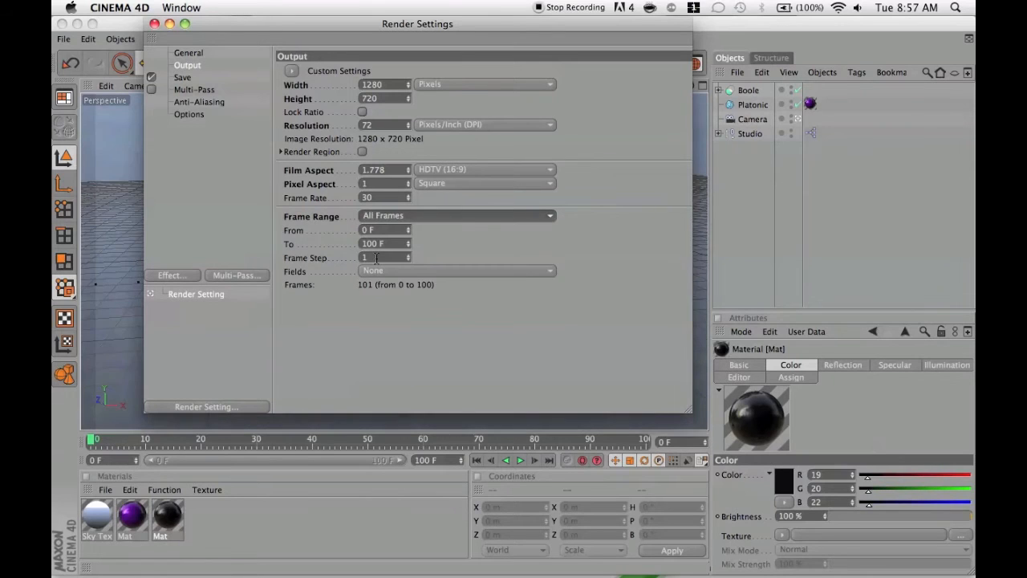
# Step: Set the save format of the rendered output to QuickTime Movie
pyautogui.click(207, 79)
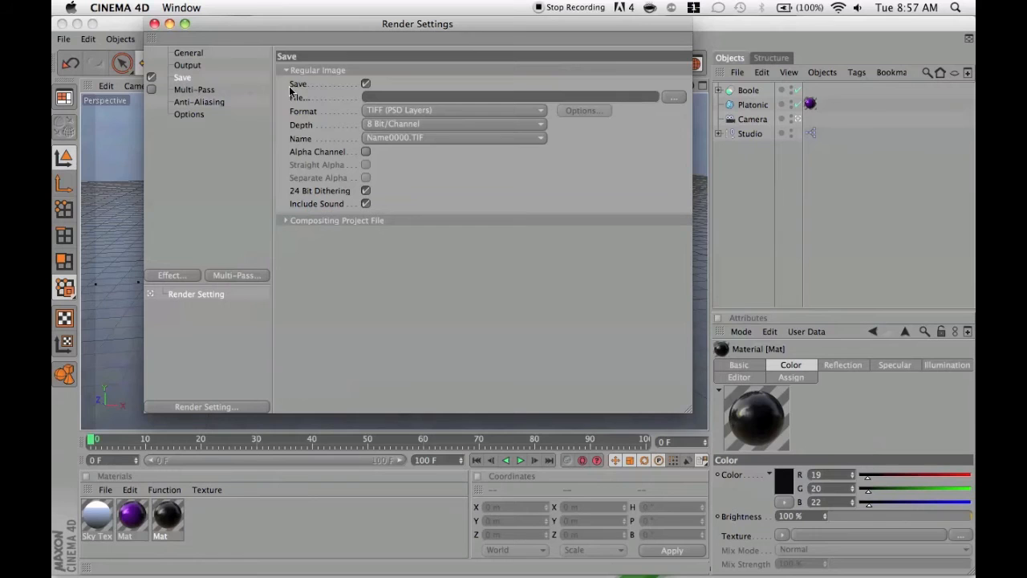
pyautogui.click(371, 111)
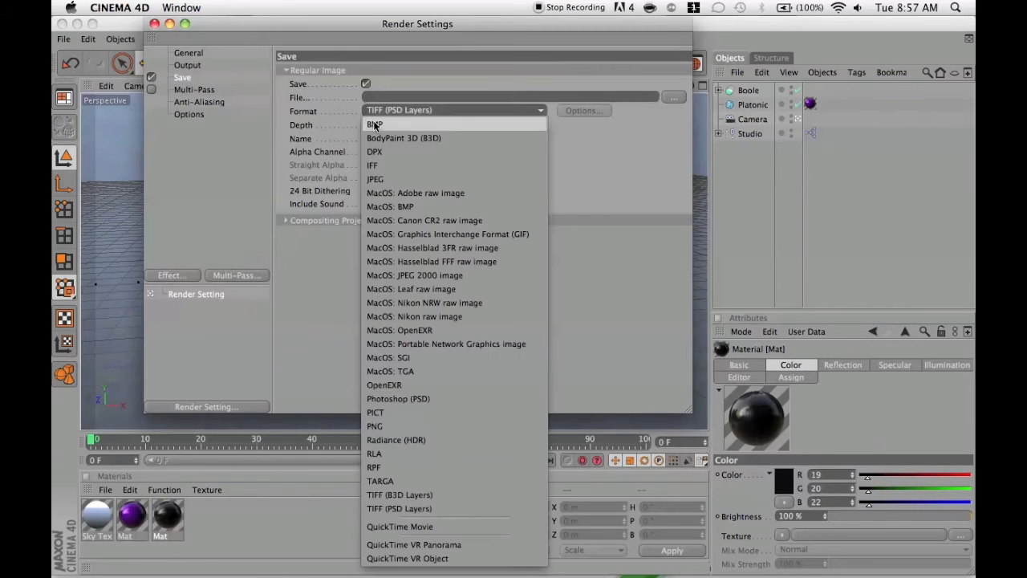
pyautogui.click(395, 526)
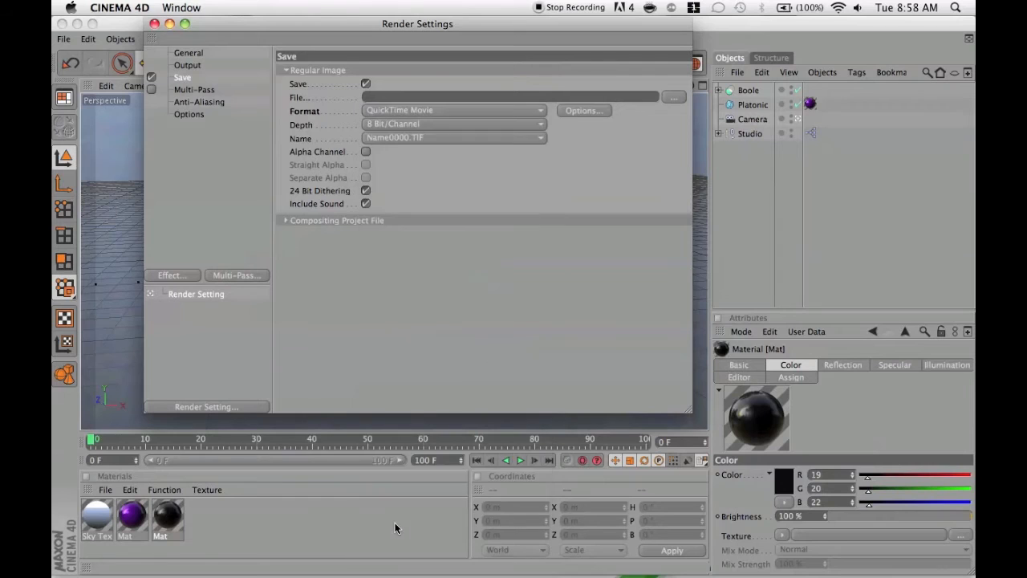
pyautogui.click(397, 114)
pyautogui.click(396, 112)
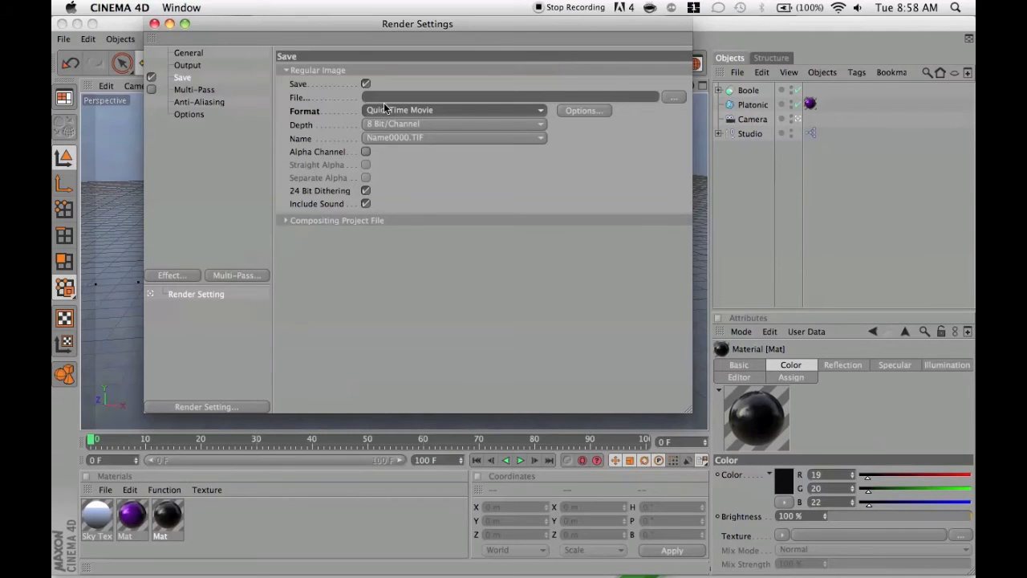
# Step: Set the render's save file to "Tutorial Test" on the Desktop and close the render settings
pyautogui.click(375, 94)
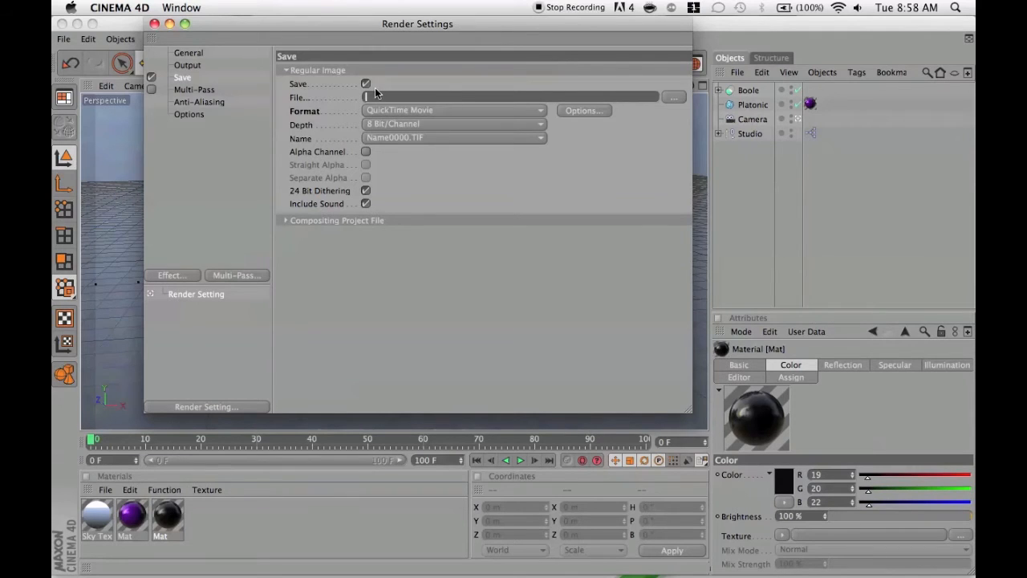
pyautogui.click(674, 99)
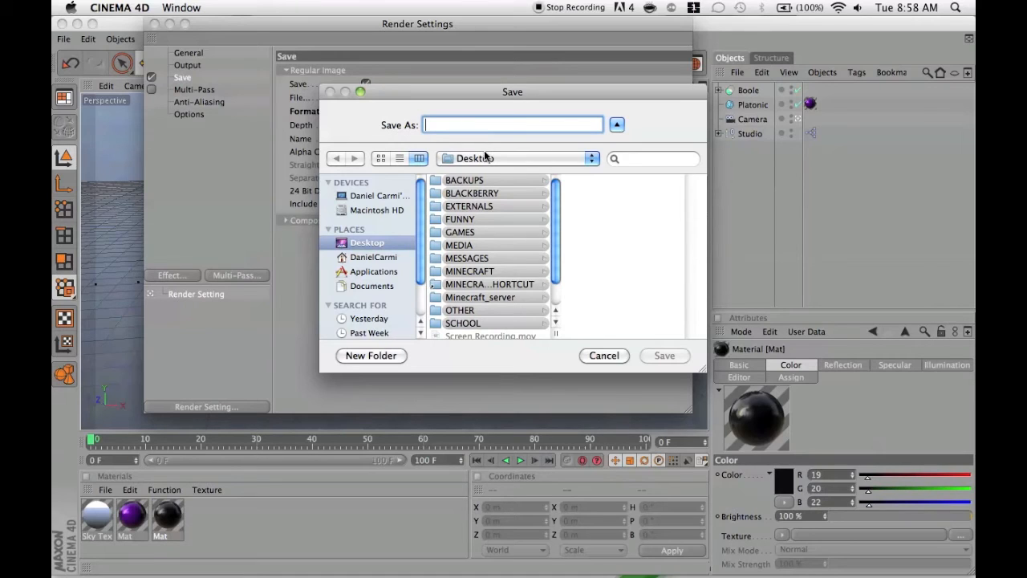
pyautogui.write('Tutorial Test')
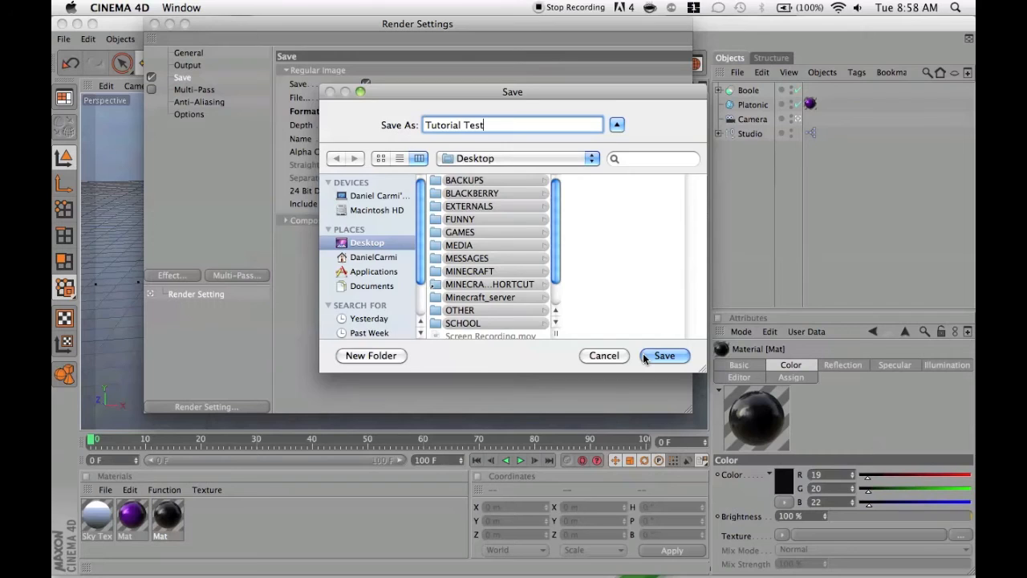
pyautogui.click(646, 357)
pyautogui.click(155, 23)
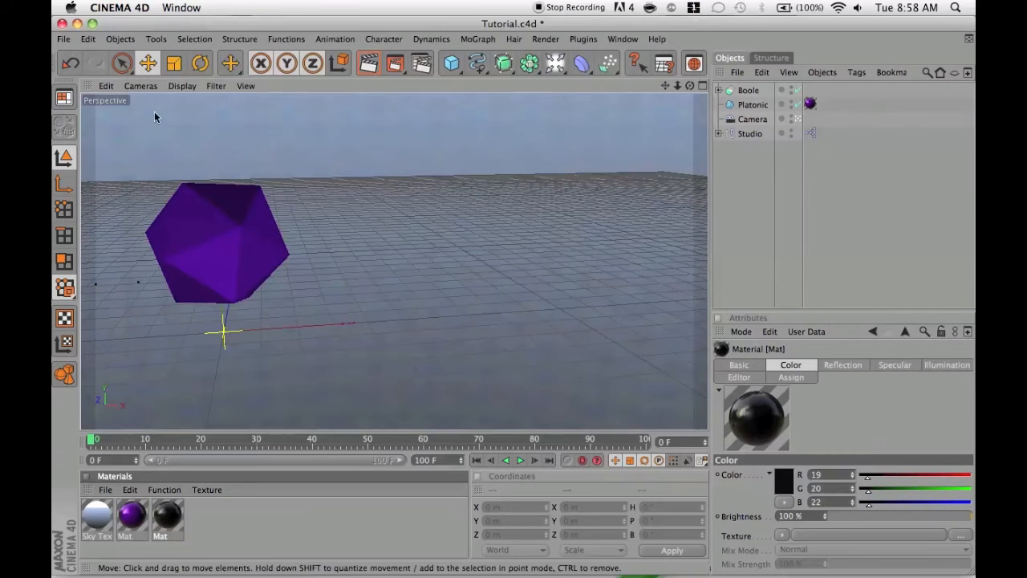
# Step: Go to frame 42 and render a preview of it in the viewport, then dismiss the preview
pyautogui.moveTo(95, 440); pyautogui.dragTo(323, 450)
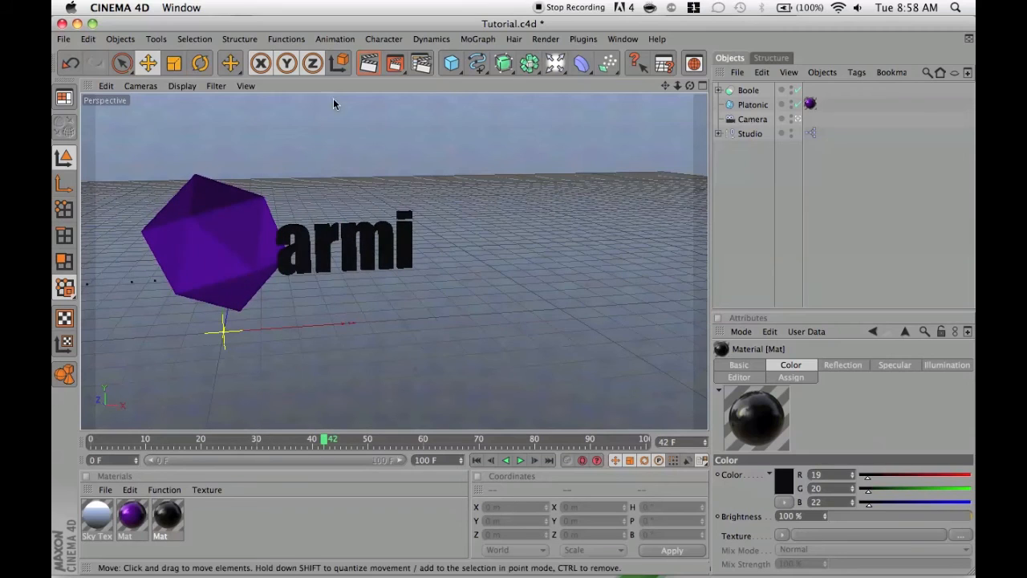
pyautogui.click(369, 70)
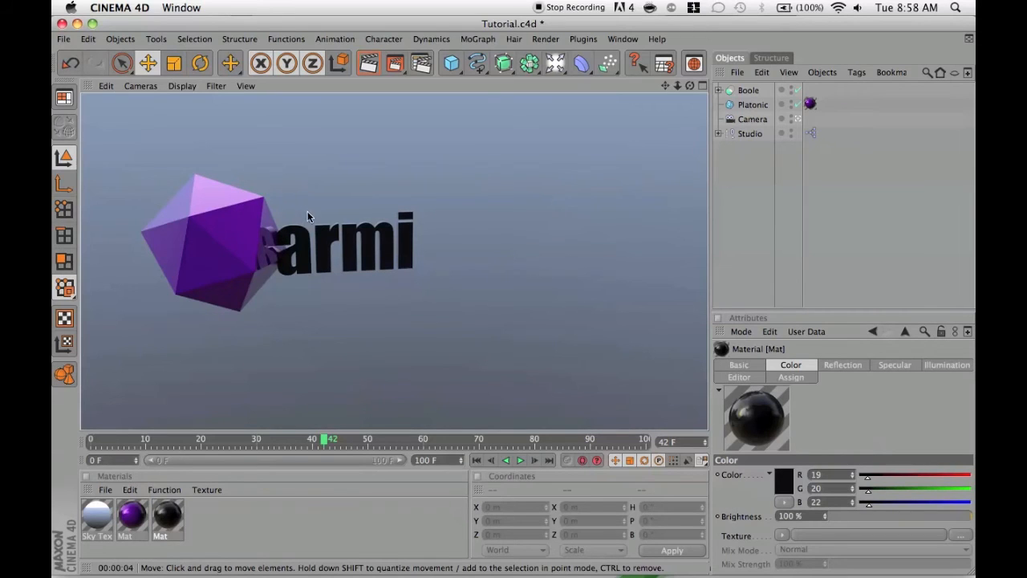
pyautogui.click(367, 191)
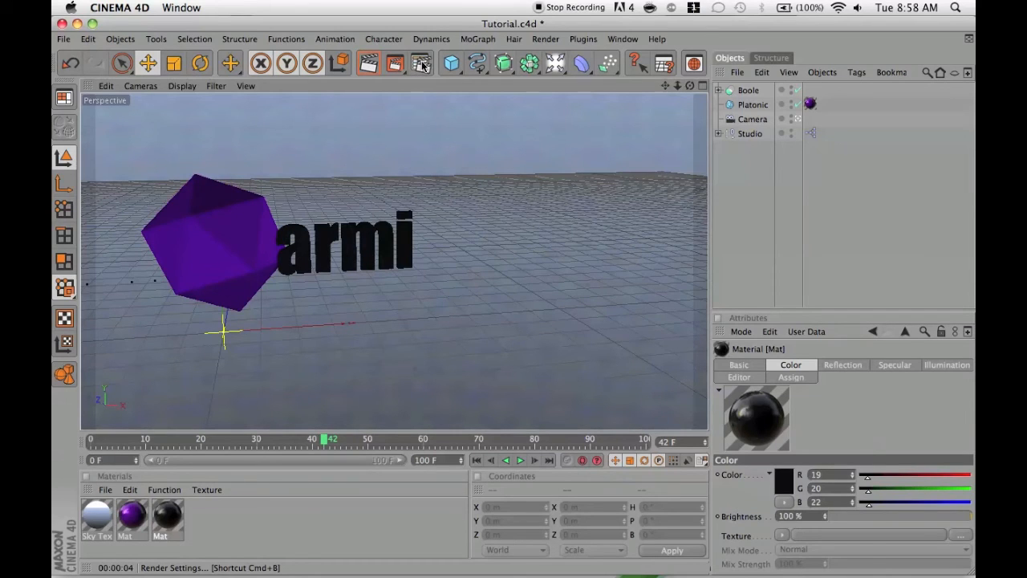
# Step: Render the animation to the Picture Viewer and try saving it with type Animation as a QuickTime Movie
pyautogui.click(394, 67)
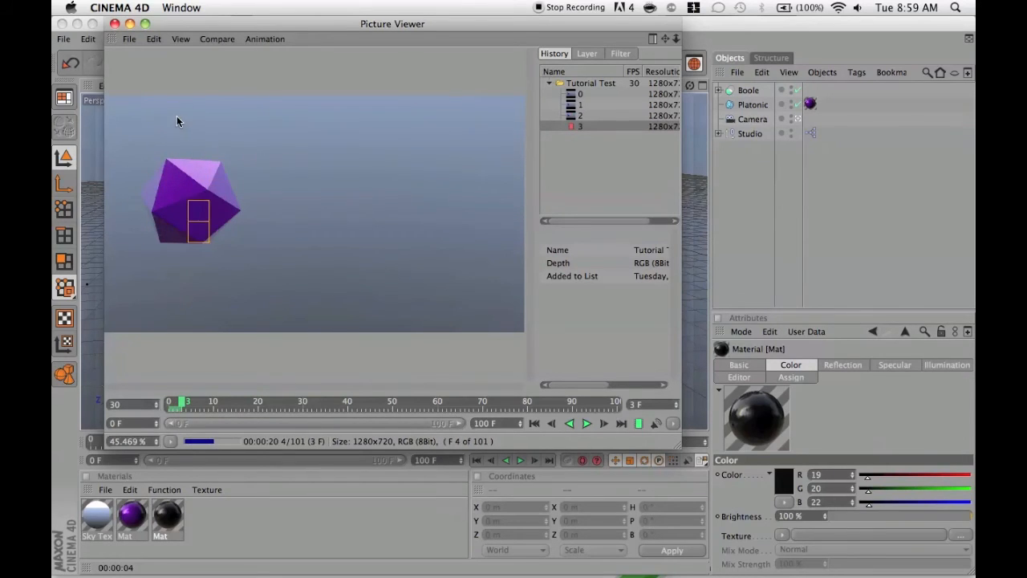
pyautogui.click(131, 40)
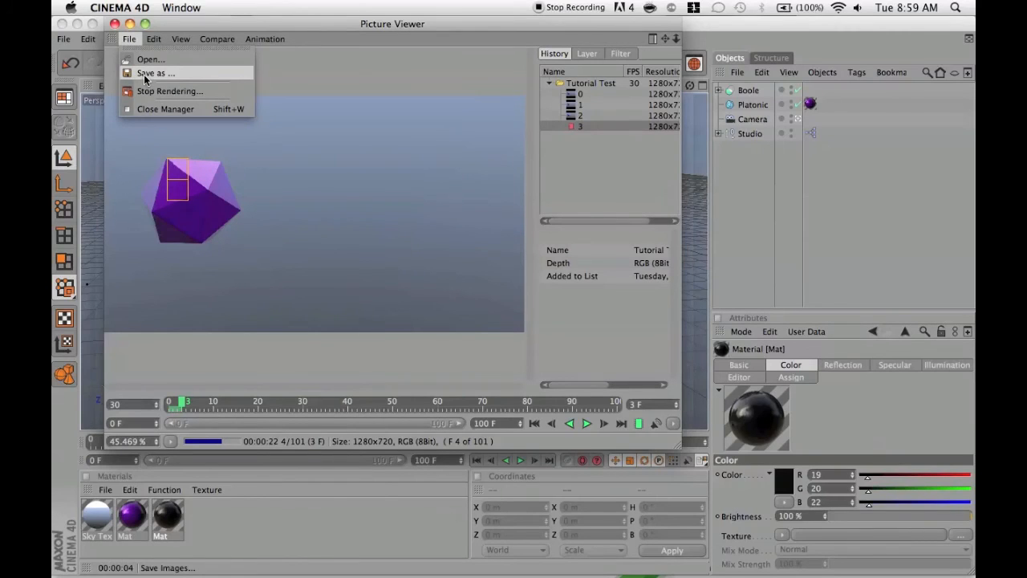
pyautogui.click(145, 74)
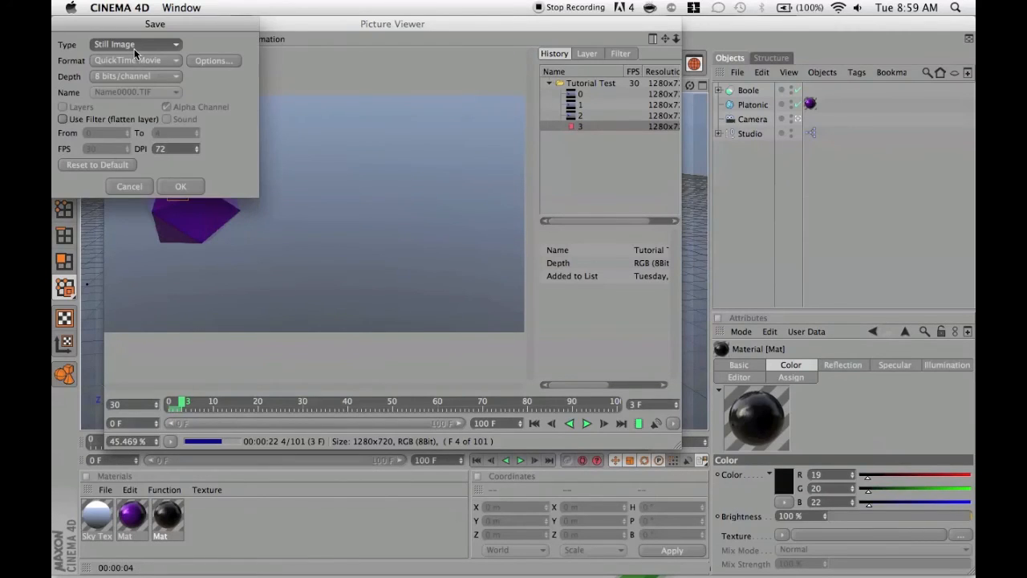
pyautogui.click(134, 45)
pyautogui.click(121, 71)
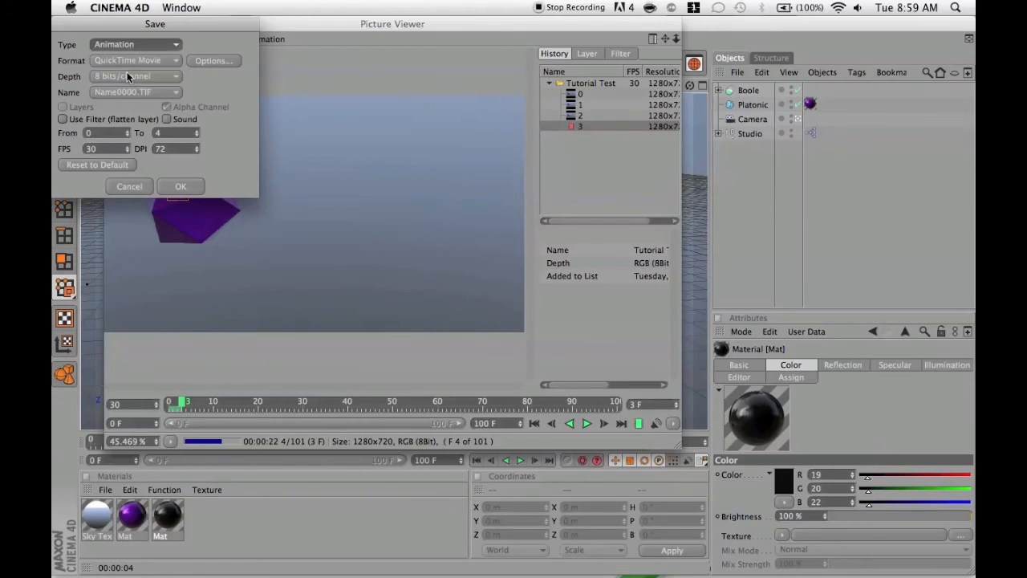
pyautogui.click(185, 186)
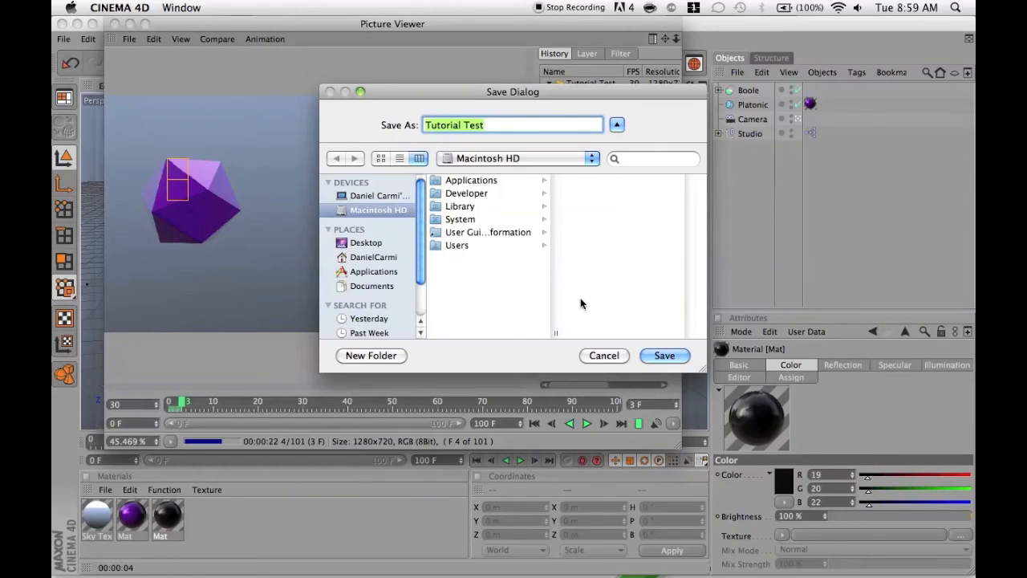
pyautogui.click(603, 355)
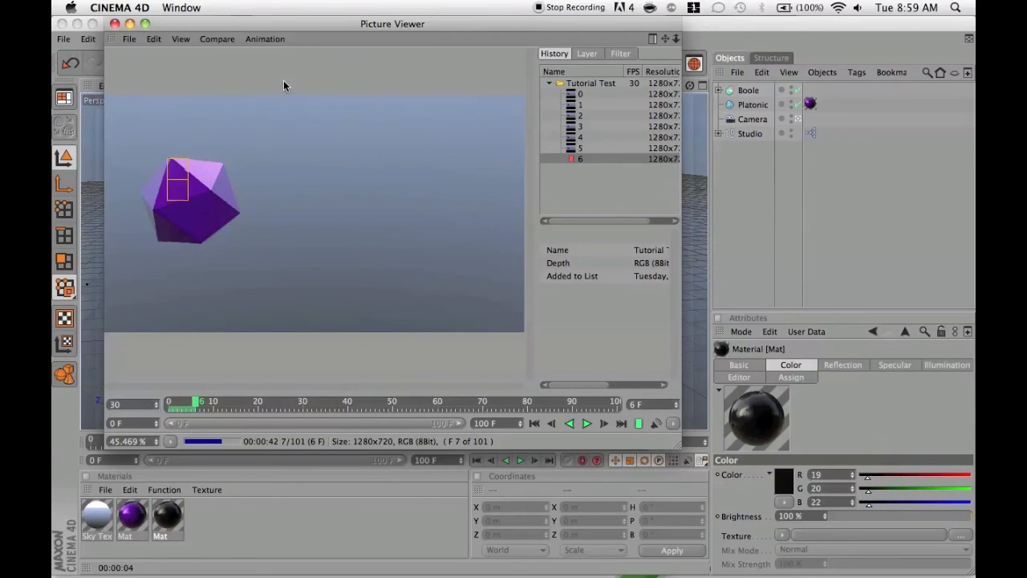
# Step: Stop the running render and close the Picture Viewer
pyautogui.click(115, 23)
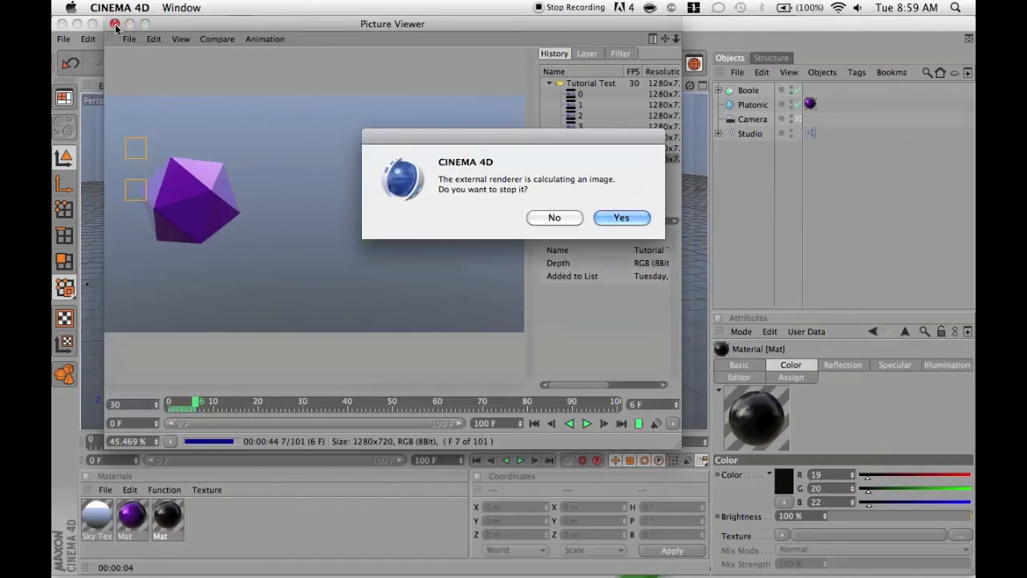
pyautogui.click(623, 218)
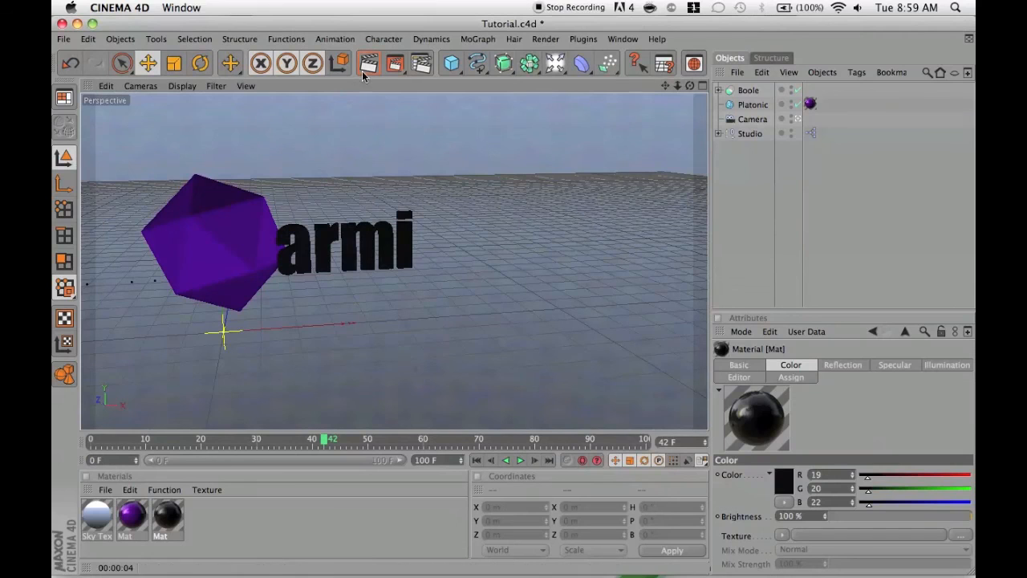
# Step: Play the animation forward to frame 93 and render a preview of that frame in the viewport
pyautogui.click(521, 460)
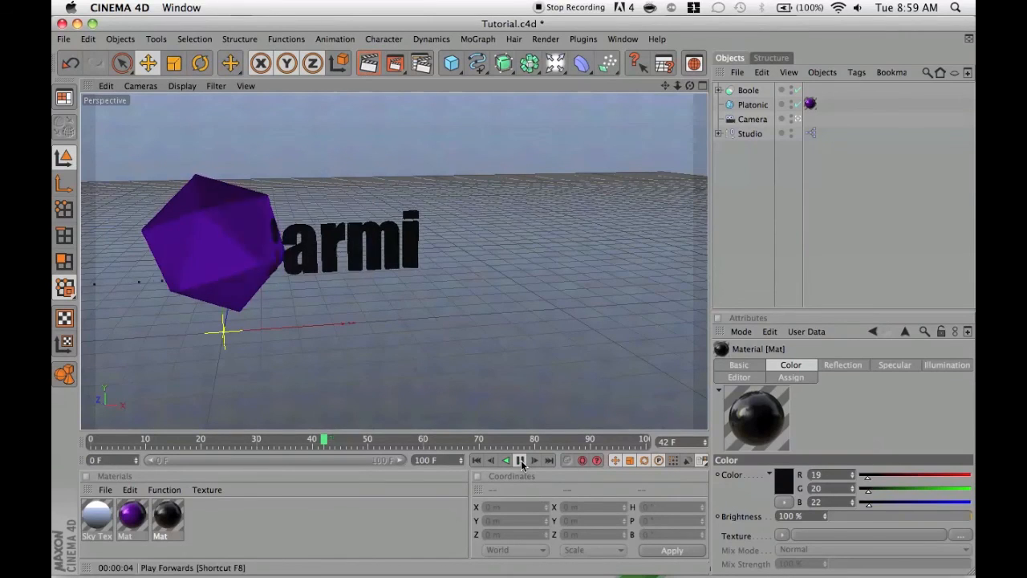
pyautogui.click(521, 460)
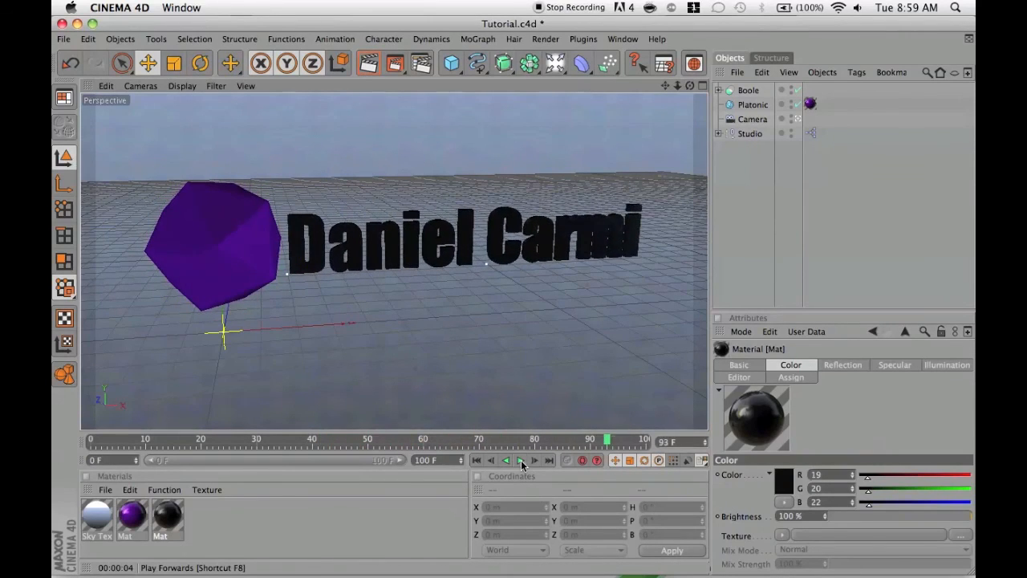
pyautogui.click(376, 63)
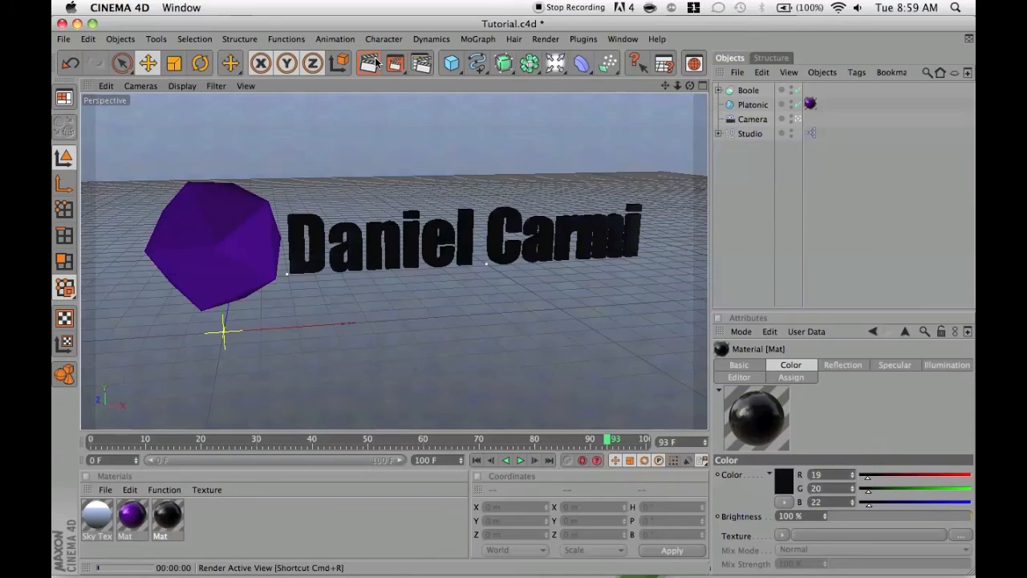